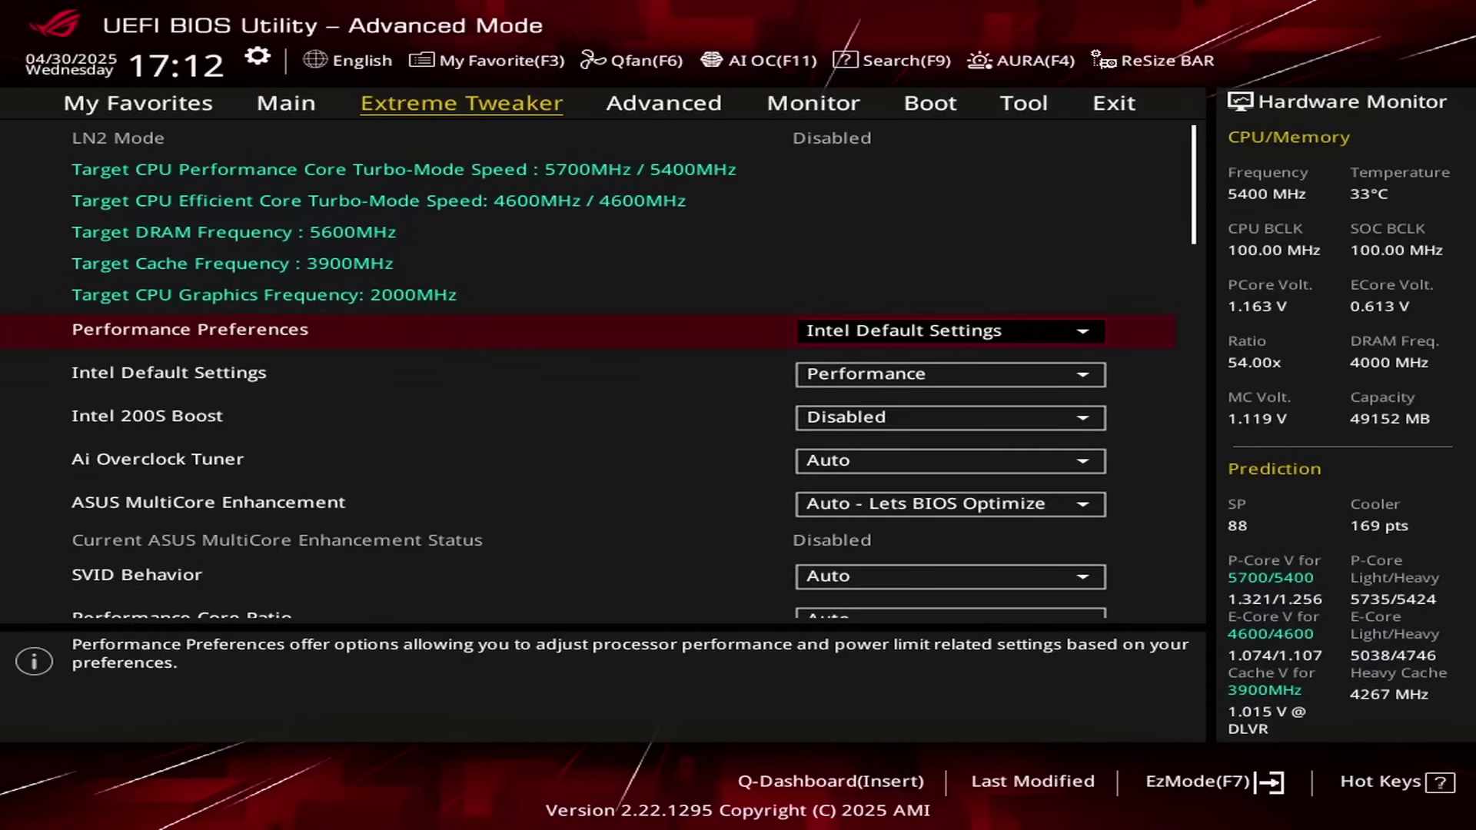
# - Switch Performance Preferences to ASUS Advanced OC Profile and accept the overclocking warning
pyautogui.press('Return')
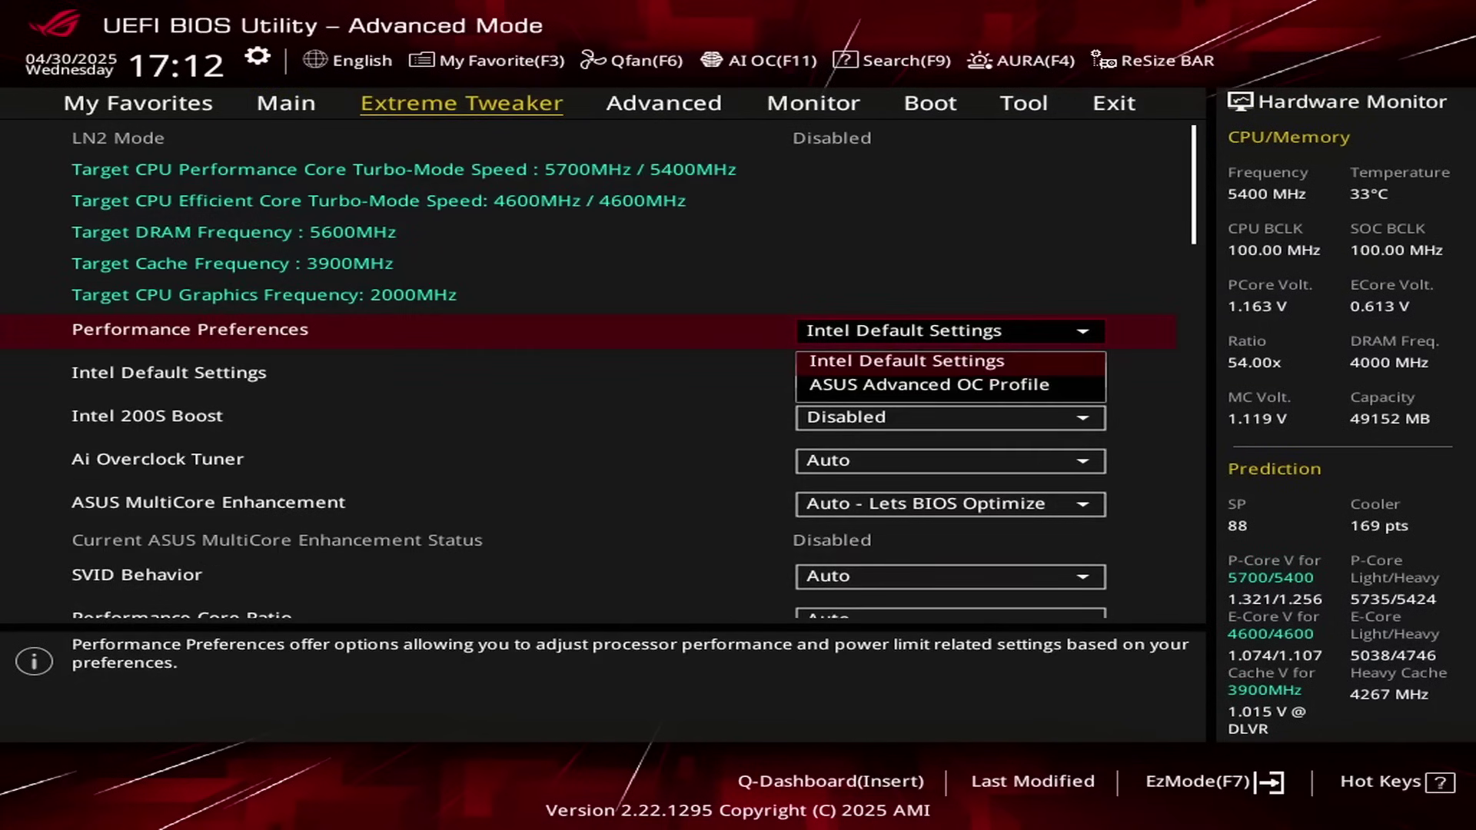
pyautogui.press('Down')
pyautogui.press('Return')
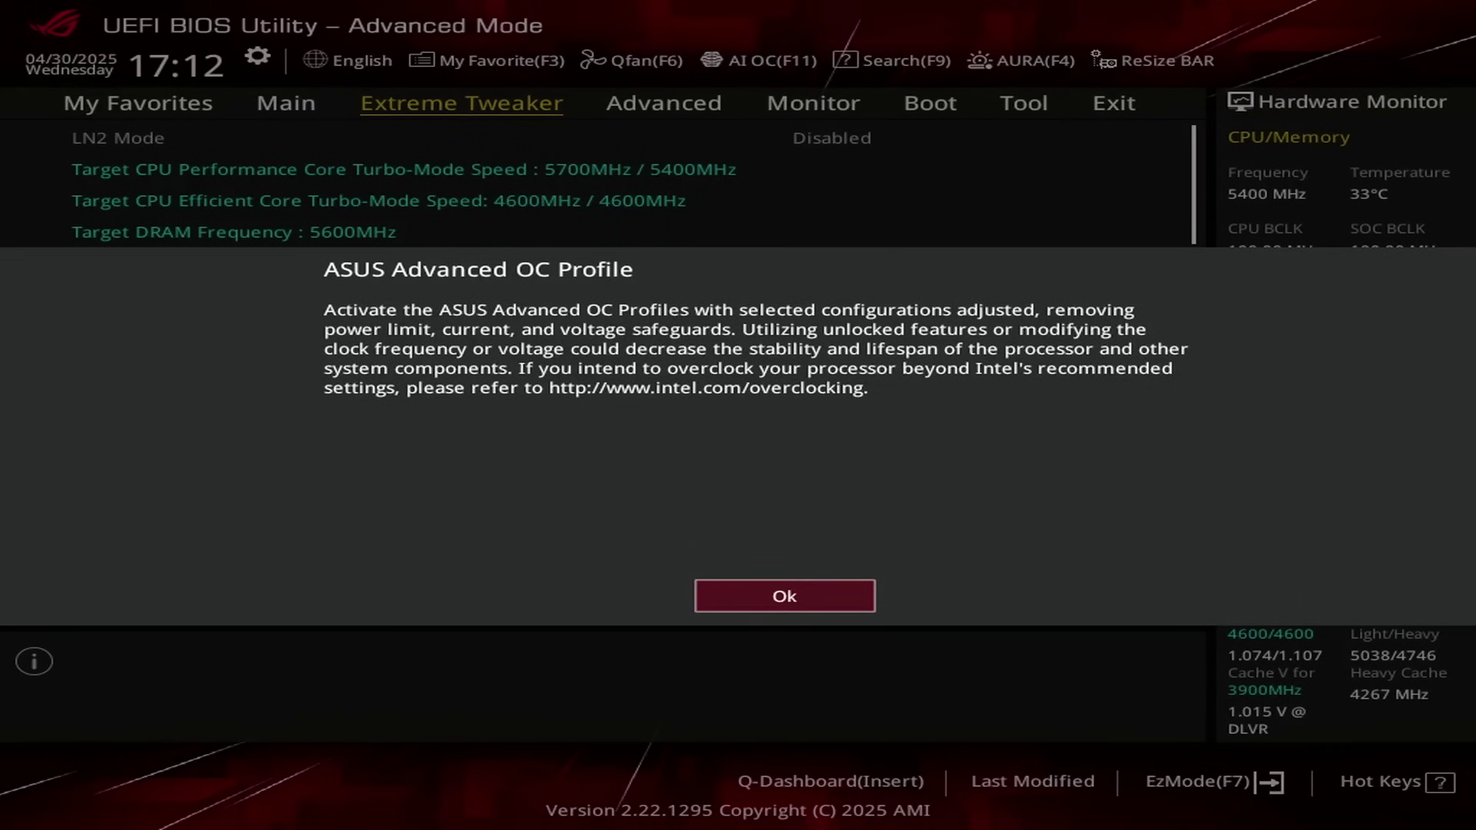
pyautogui.press('Return')
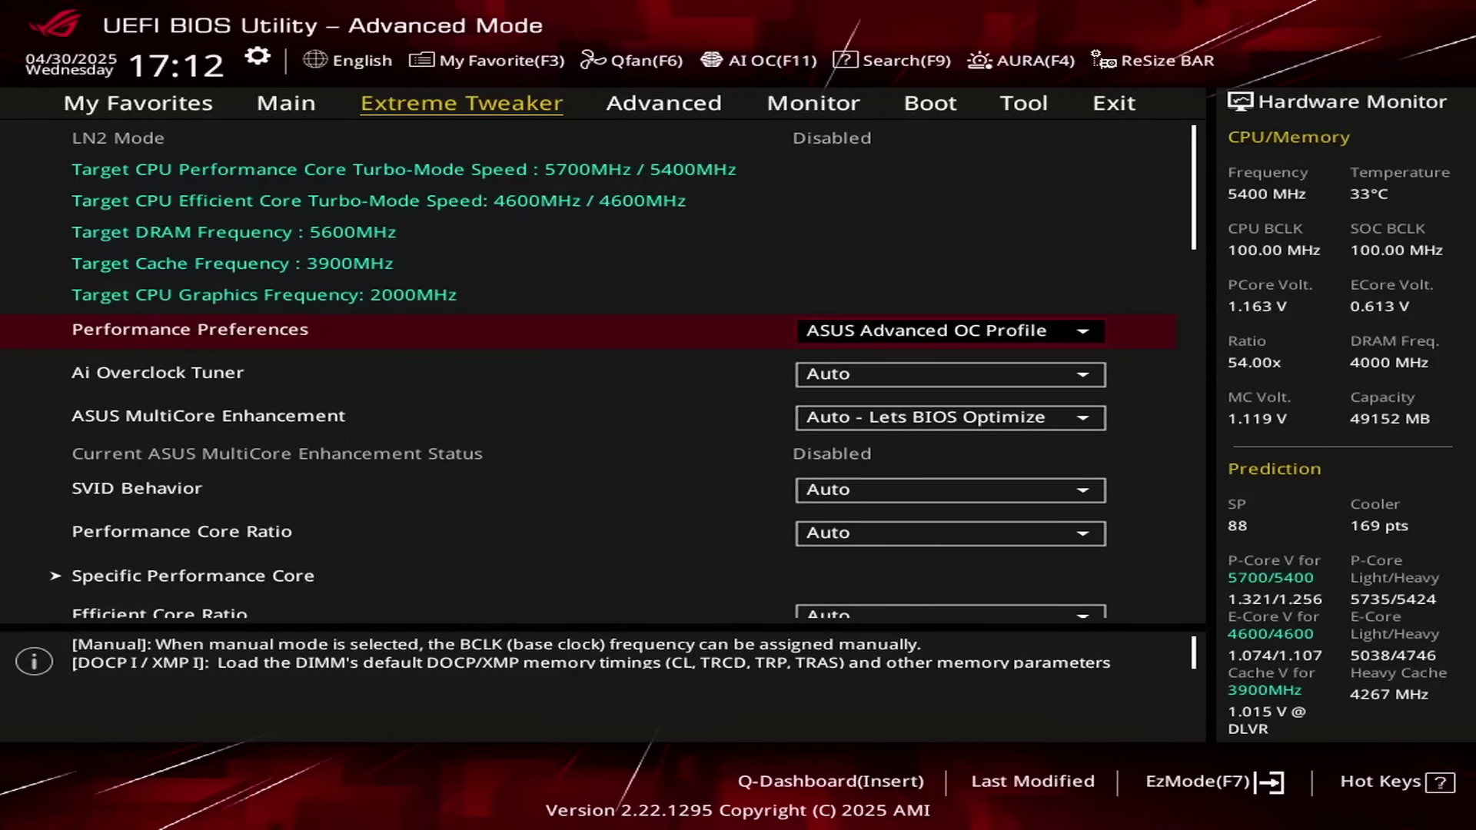
# - Set Ai Overclock Tuner to XMP I so Target DRAM Frequency reads 8000MHz
pyautogui.press('Down')
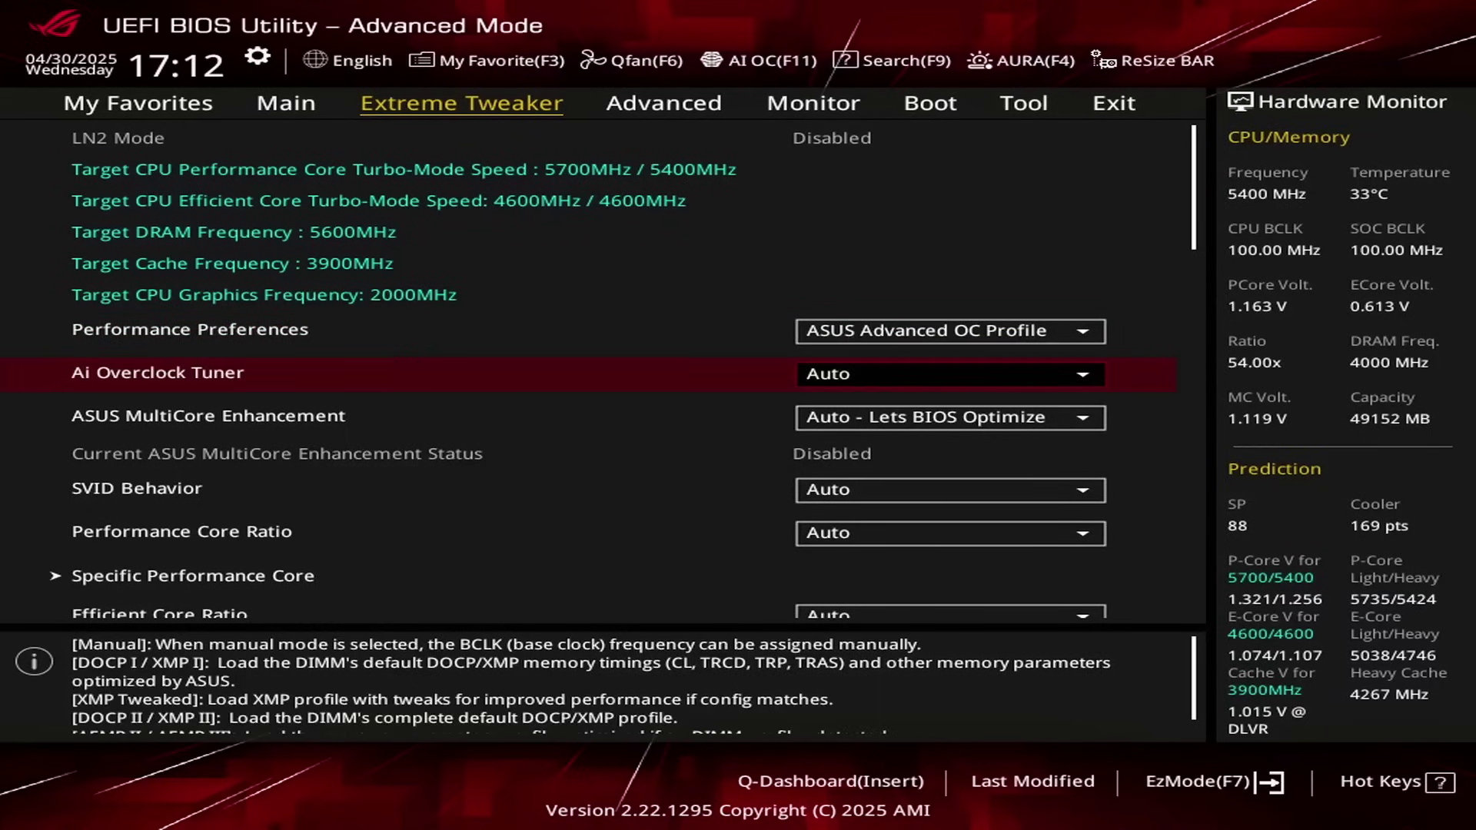
pyautogui.press('Return')
pyautogui.press('Down')
pyautogui.press('Down')
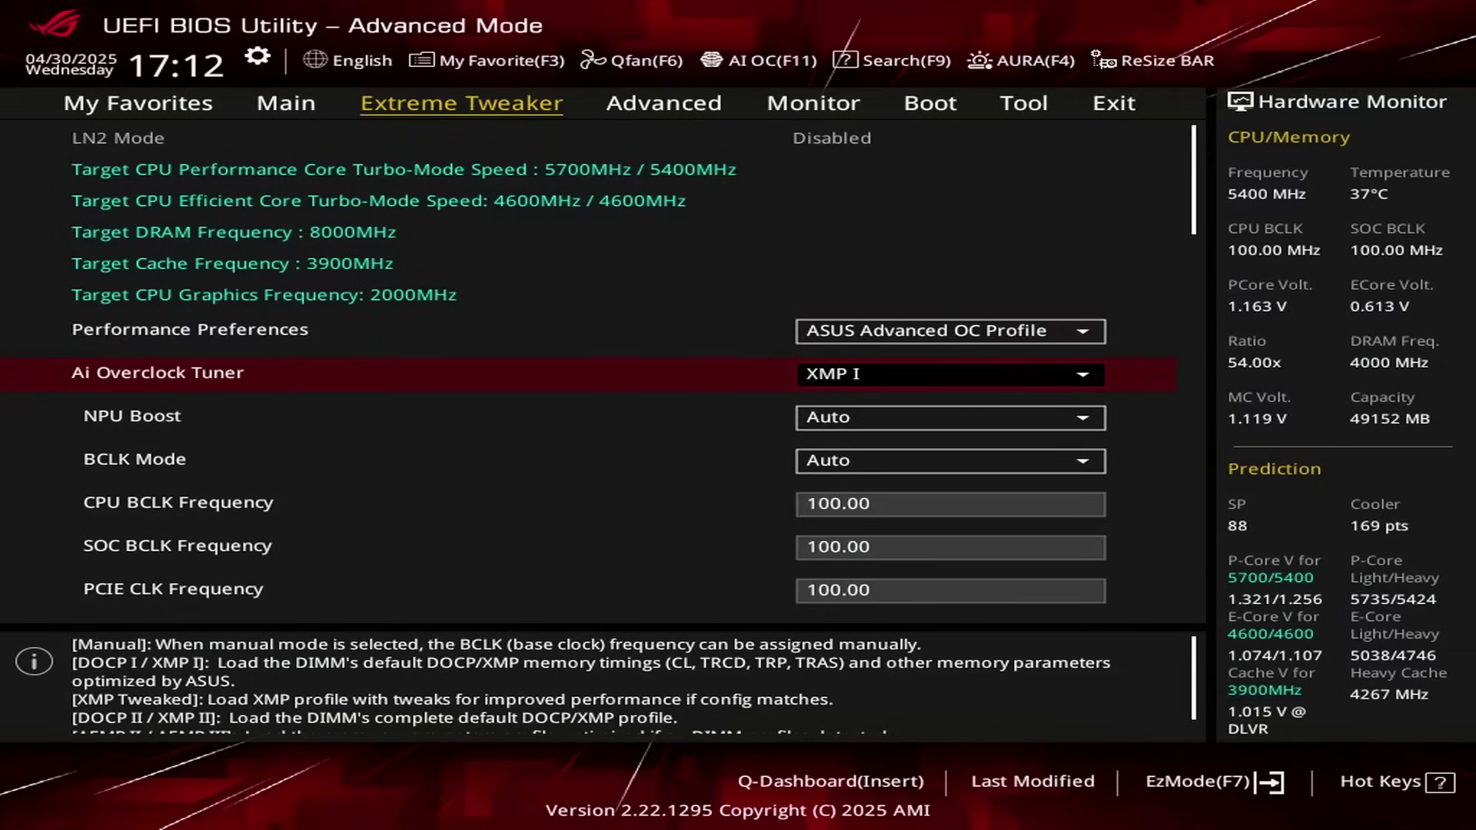
# - Change ASUS MultiCore Enhancement to Enabled - Remove All limits
pyautogui.press('Down')
pyautogui.press('Down')
pyautogui.press('Down')
pyautogui.press('Down')
pyautogui.press('Down')
pyautogui.press('Down')
pyautogui.press('Down')
pyautogui.press('Down')
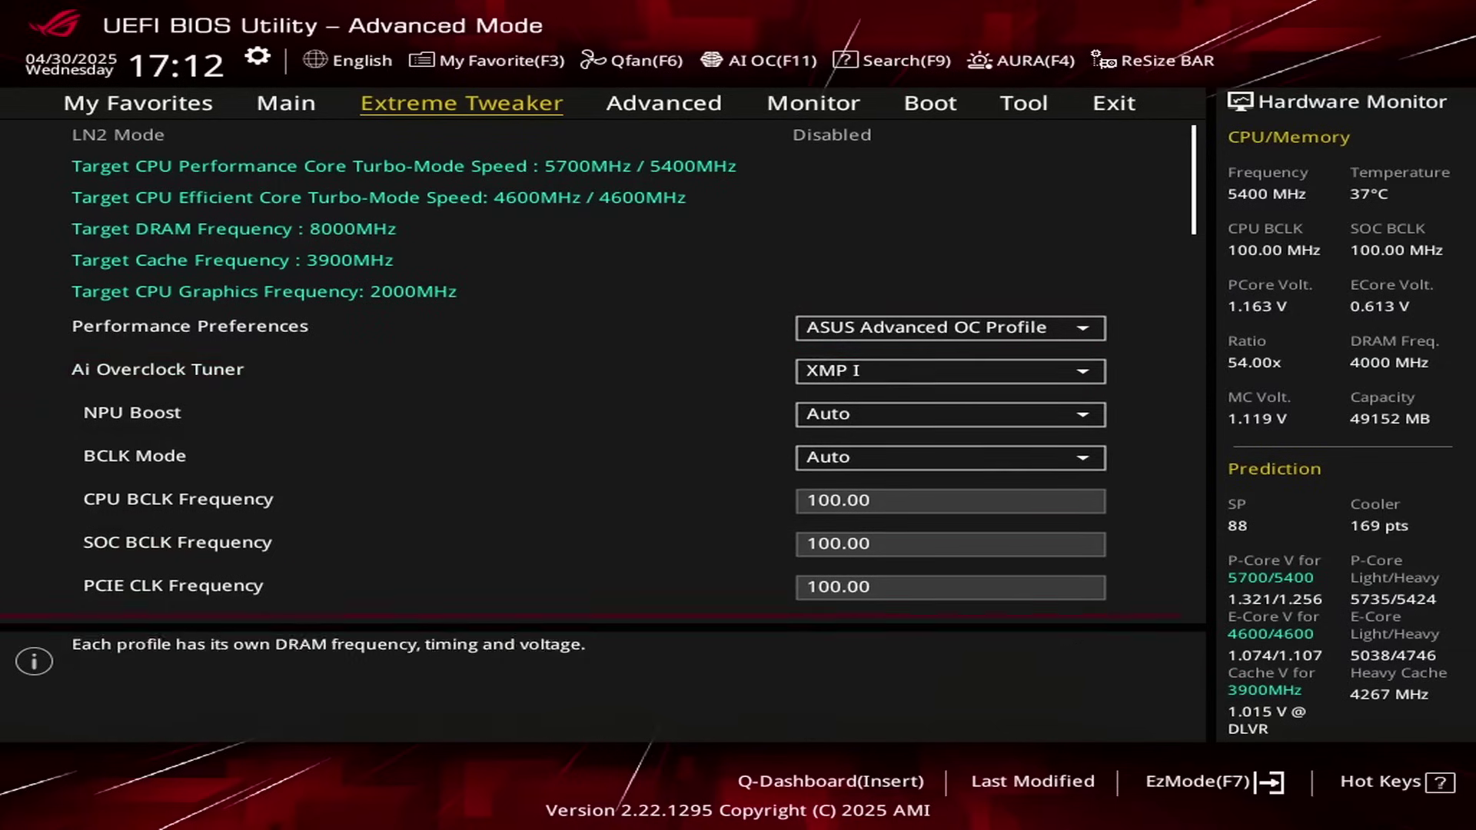
pyautogui.press('Up')
pyautogui.press('Up')
pyautogui.press('Down')
pyautogui.press('Return')
pyautogui.press('Down')
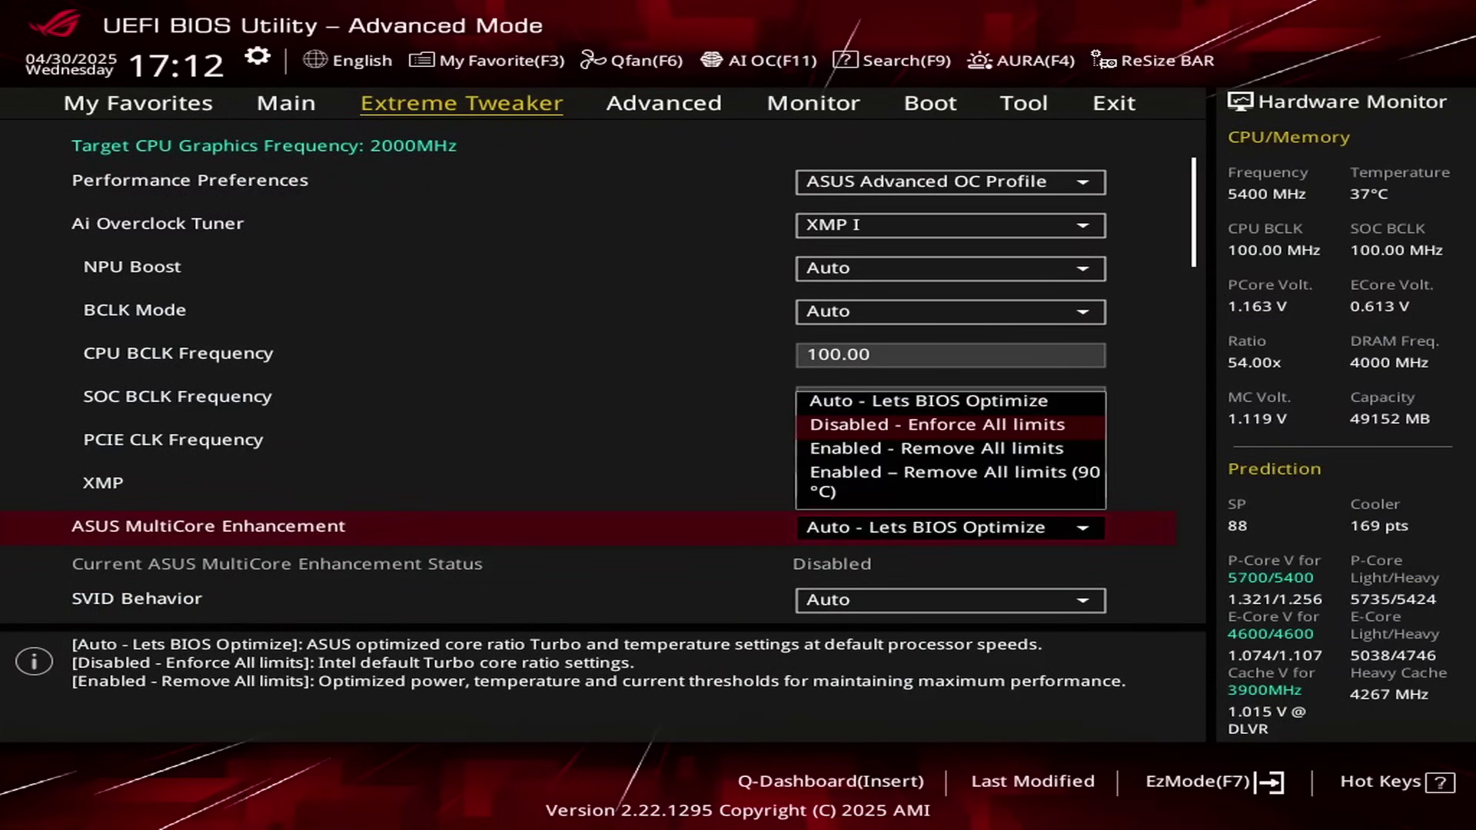
pyautogui.press('Down')
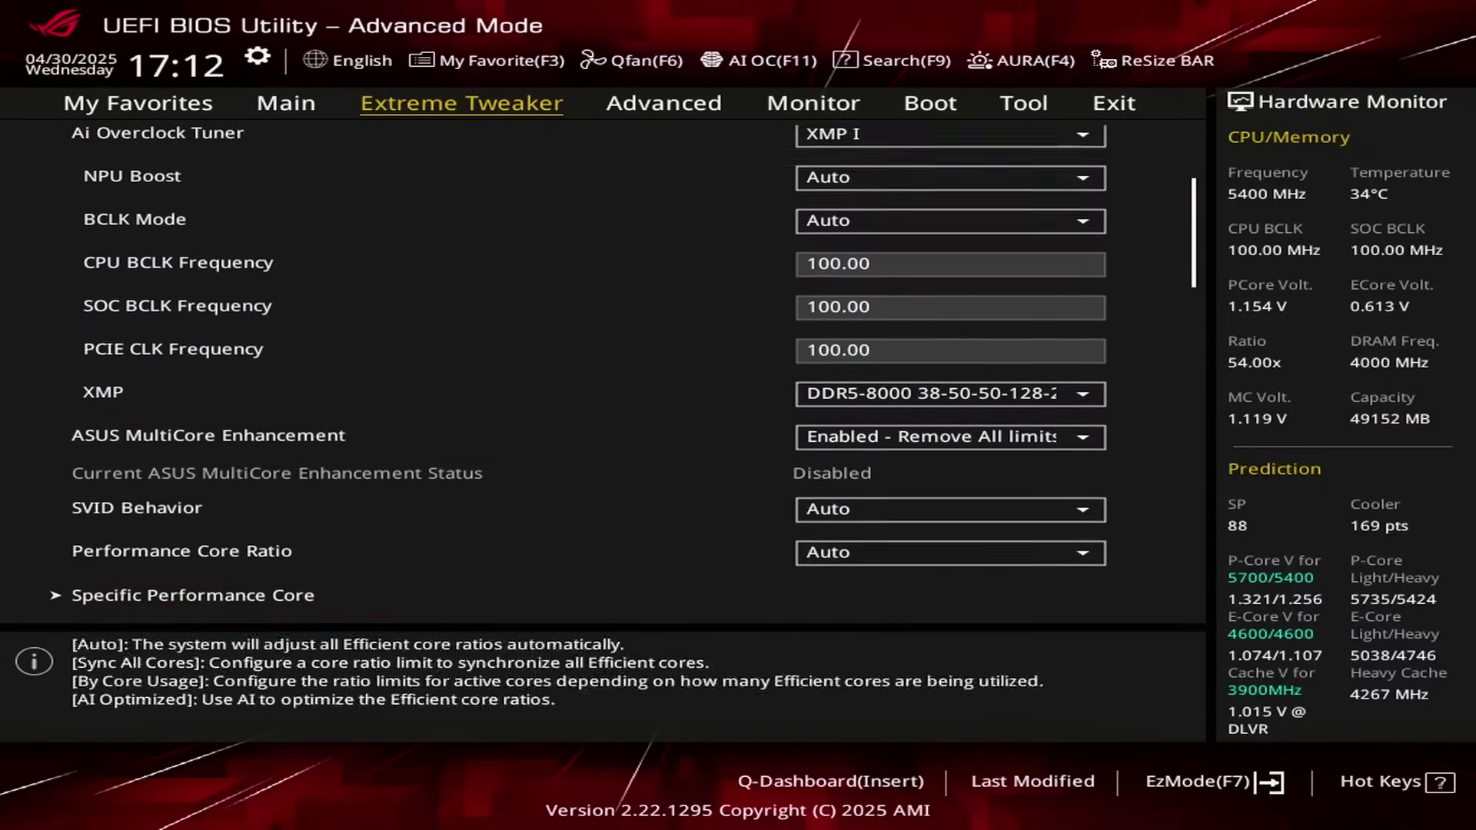
pyautogui.press('Down')
pyautogui.press('Down')
pyautogui.press('Down')
pyautogui.press('Down')
pyautogui.press('Down')
pyautogui.press('Down')
pyautogui.press('Down')
pyautogui.press('Down')
pyautogui.press('Down')
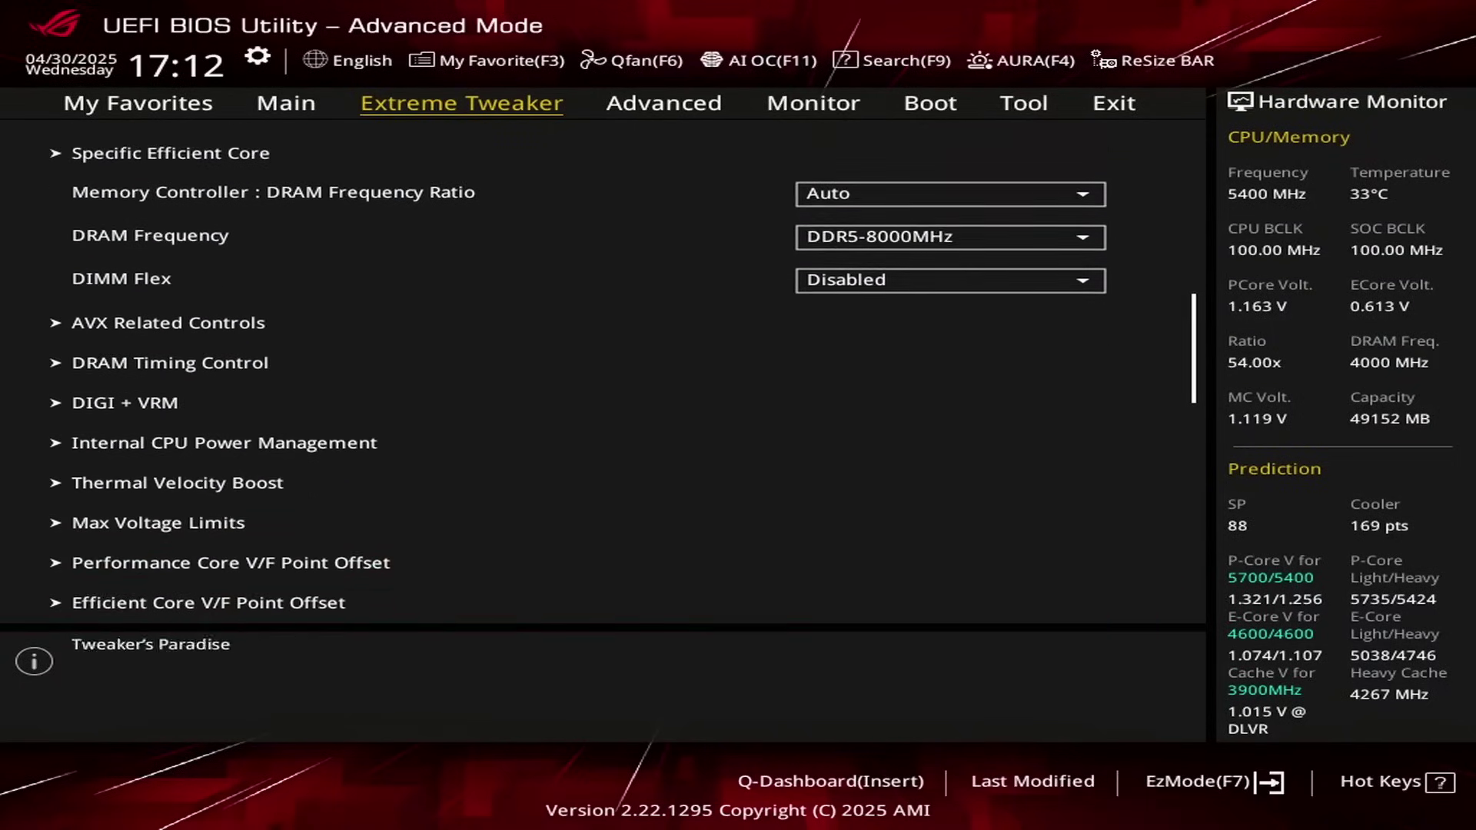
# - Enter 62 for Max. CPU Graphics Ratio and 34 for NGU Ratio
pyautogui.press('Up')
pyautogui.press('Up')
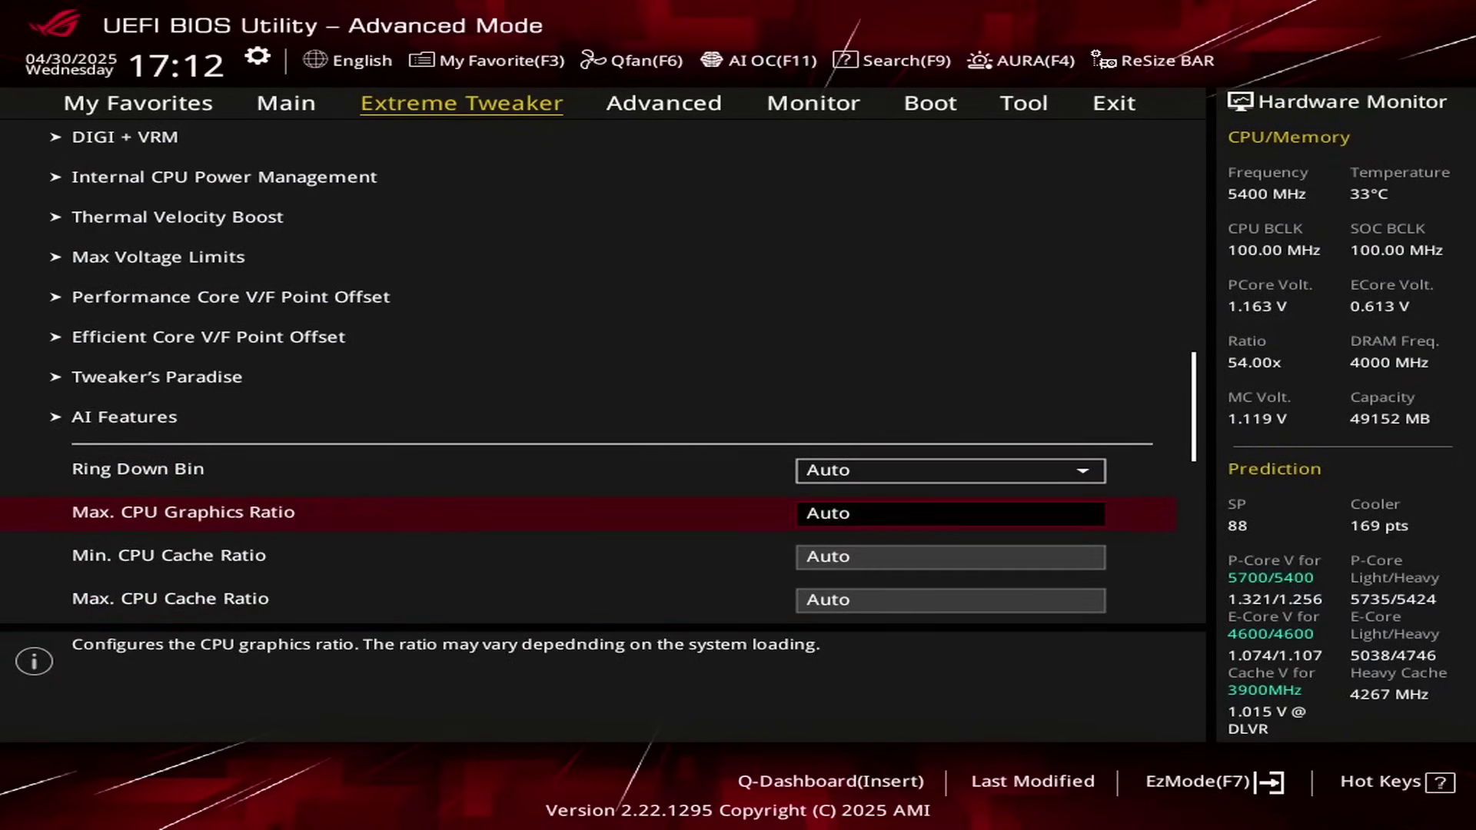
pyautogui.write('62')
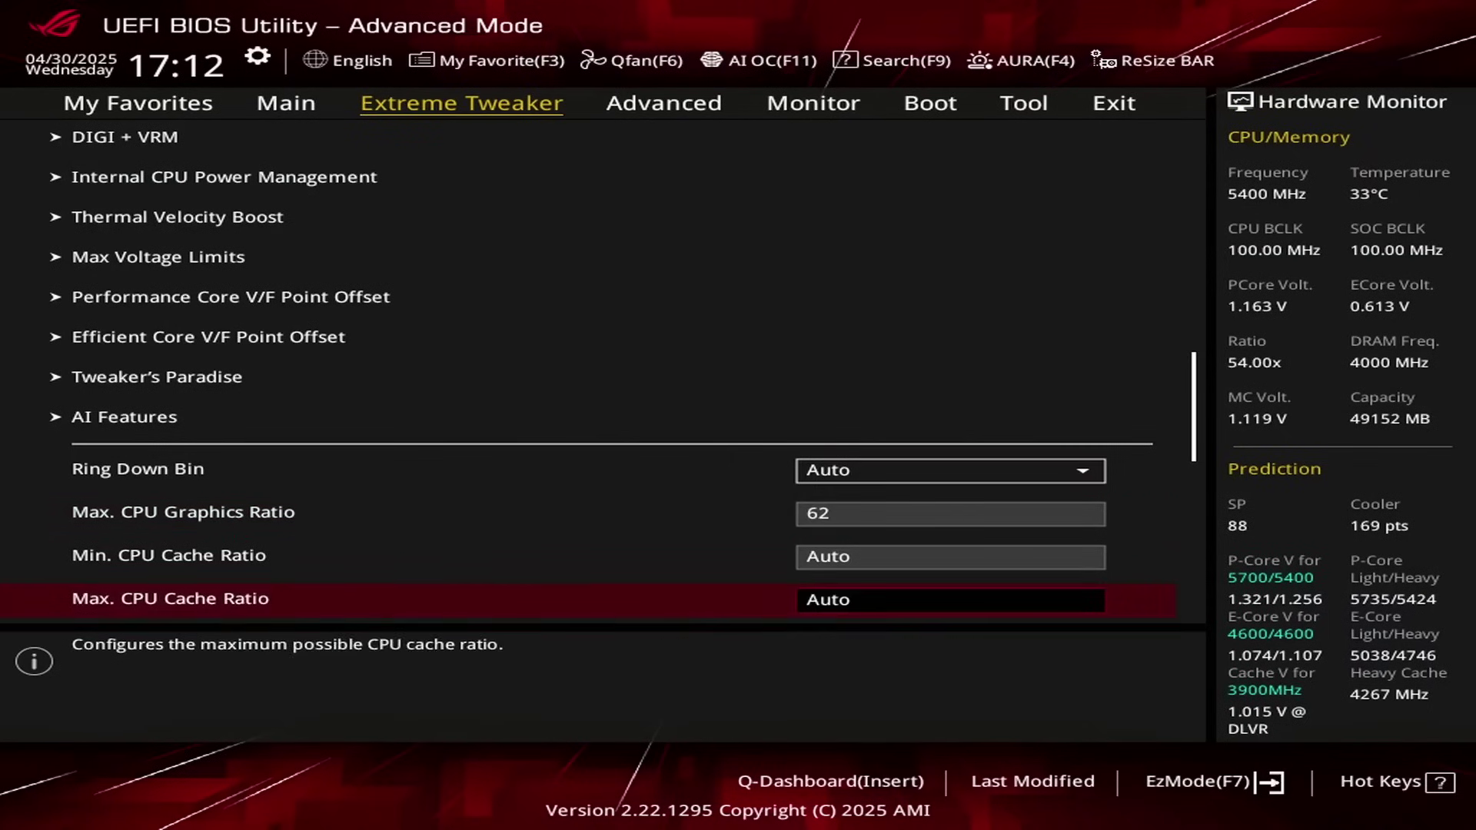
pyautogui.write('3')
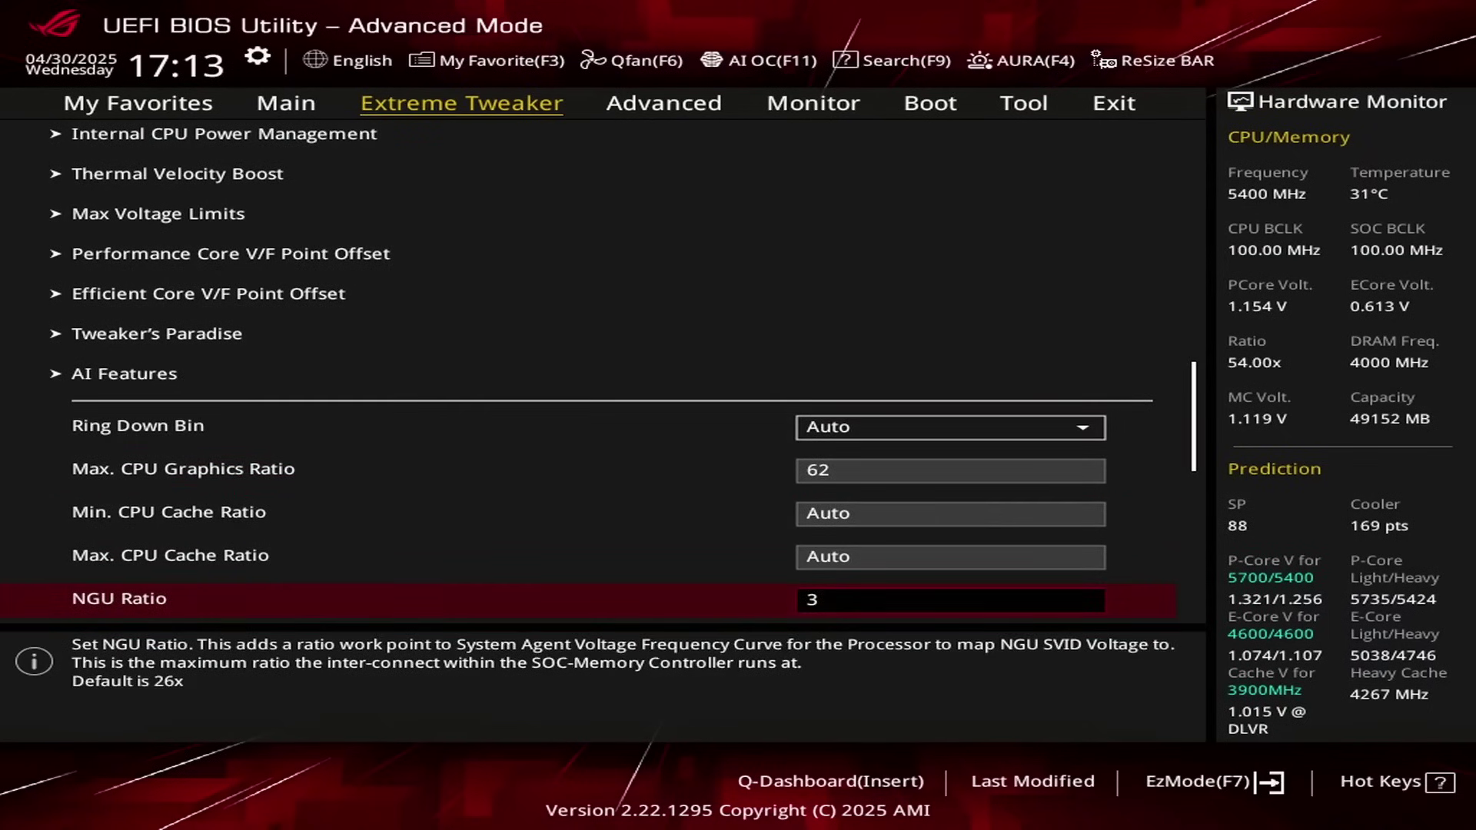
pyautogui.write('4')
# - Put CPU Graphics Voltage in Manual Mode with a 1.3 V override
pyautogui.press('Down')
pyautogui.press('Down')
pyautogui.press('Down')
pyautogui.press('Down')
pyautogui.press('Down')
pyautogui.press('Down')
pyautogui.press('Down')
pyautogui.press('Down')
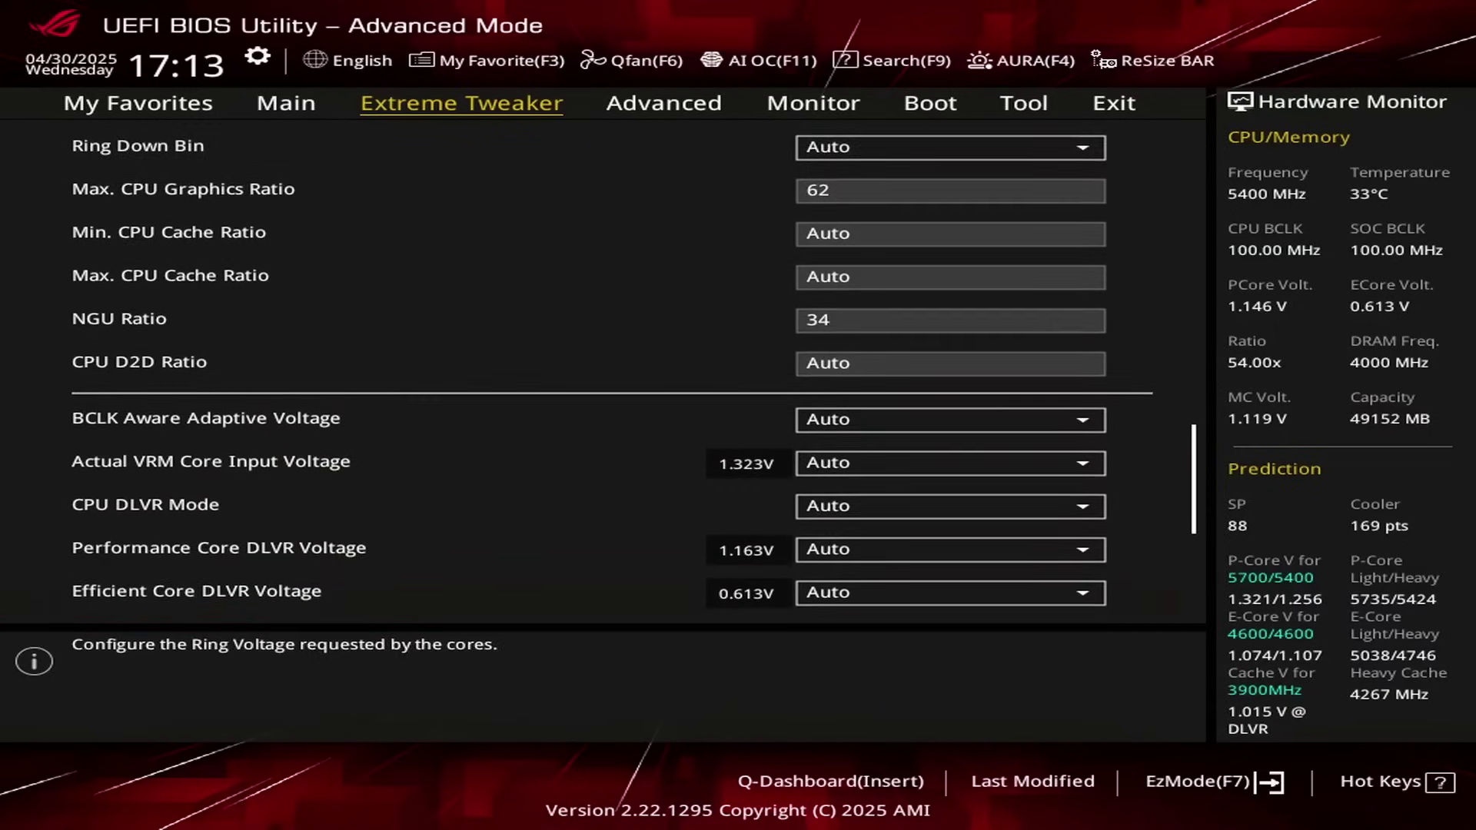
pyautogui.press('Return')
pyautogui.press('Down')
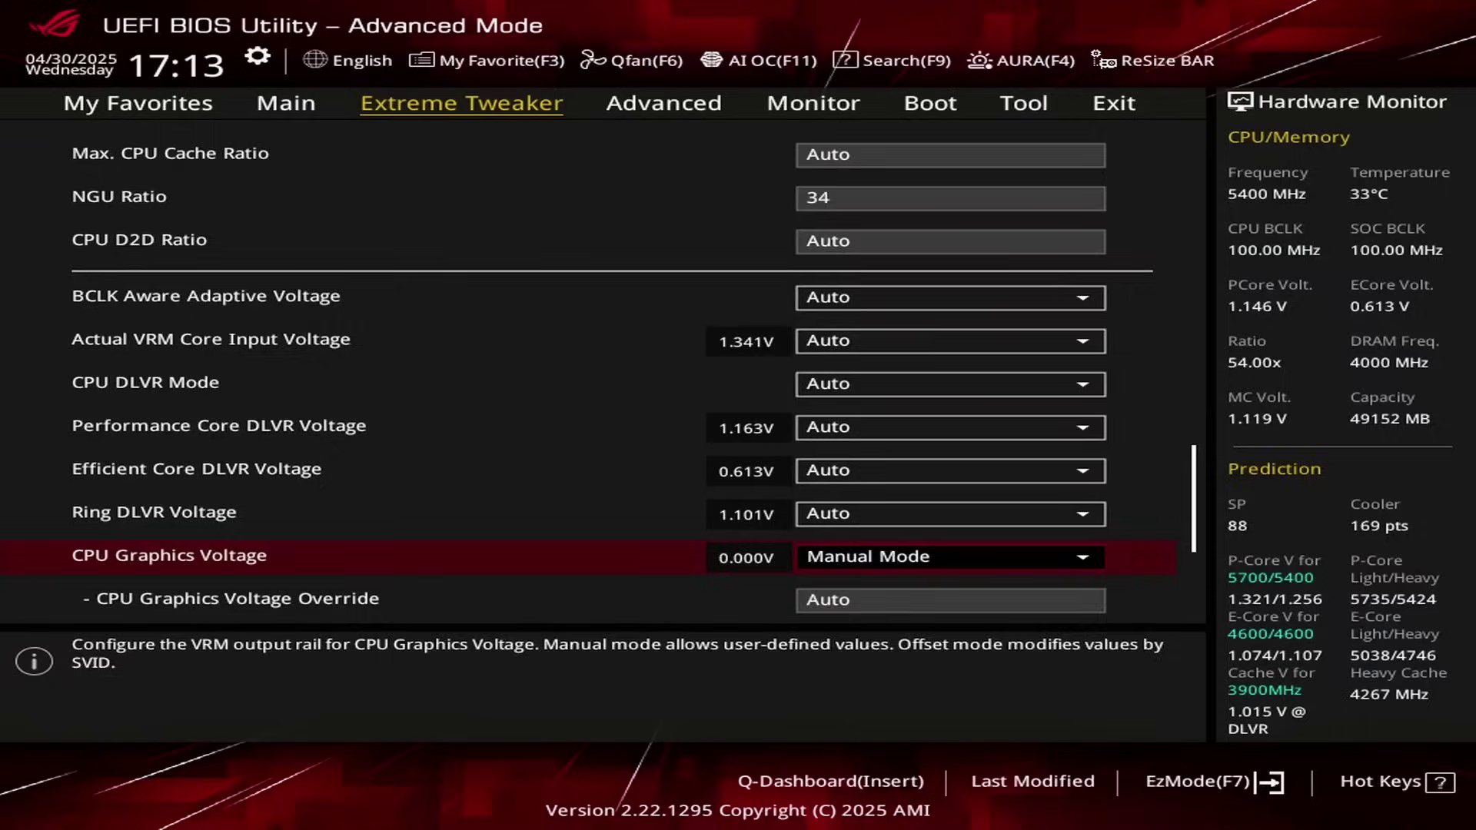
pyautogui.click(231, 598)
pyautogui.write('1')
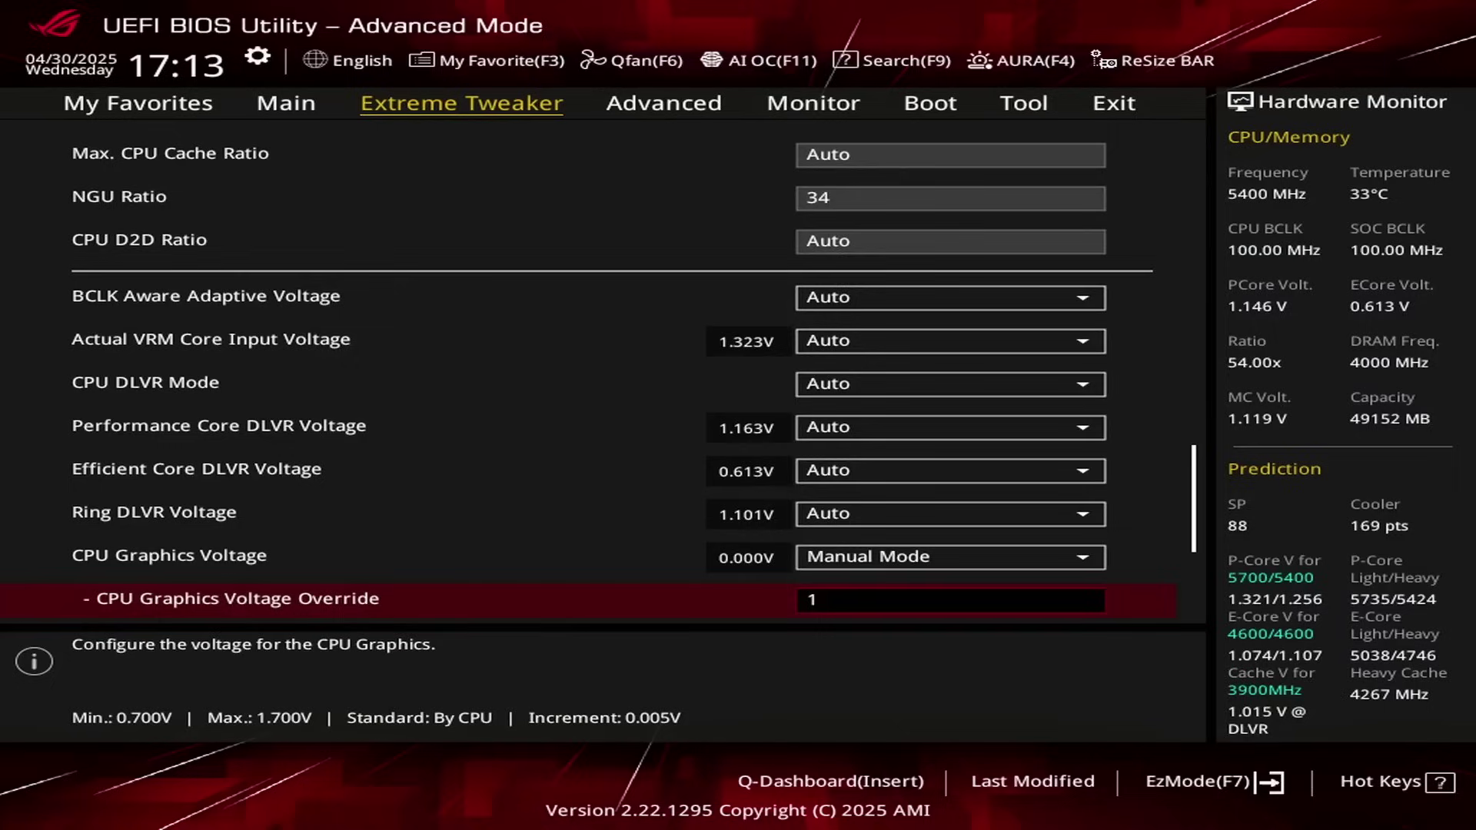
pyautogui.write('.3')
pyautogui.press('Return')
# - Set CPU System agent Voltage to Manual Mode at 1.3 V, then bring up Save Changes & Reset
pyautogui.press('Down')
pyautogui.press('Return')
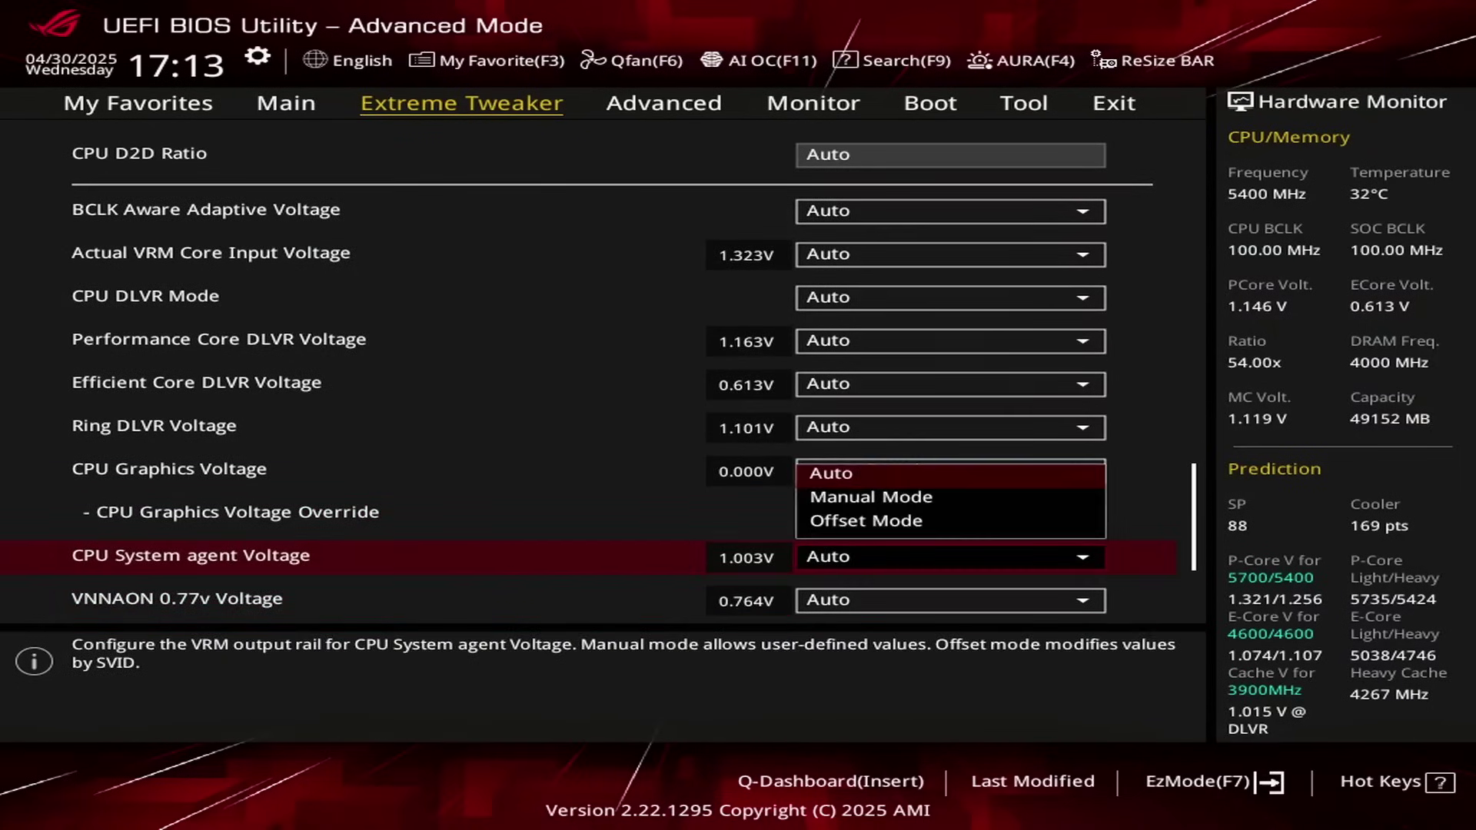
pyautogui.press('Down')
pyautogui.press('Return')
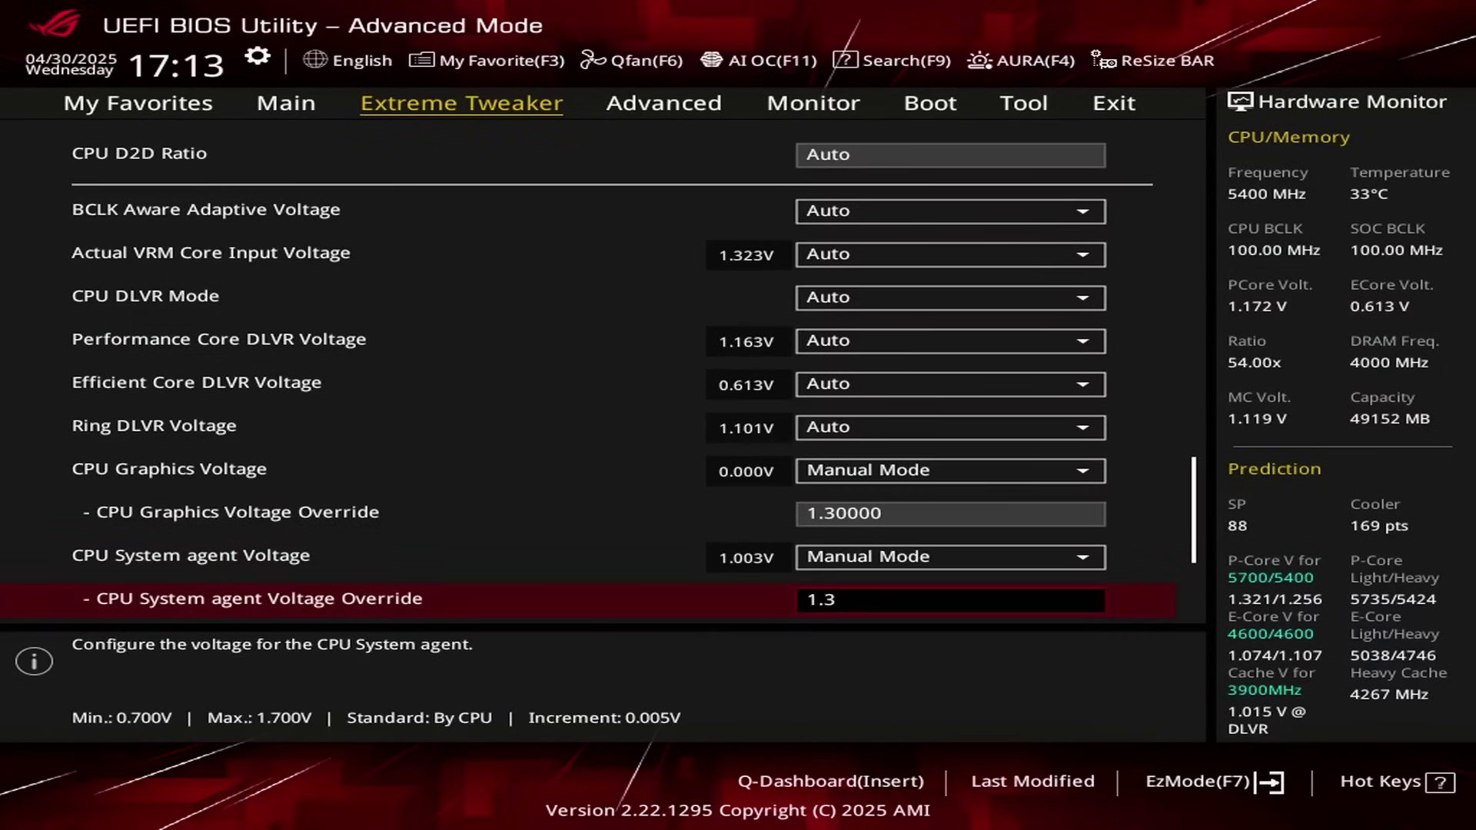
pyautogui.press('Return')
pyautogui.press('F10')
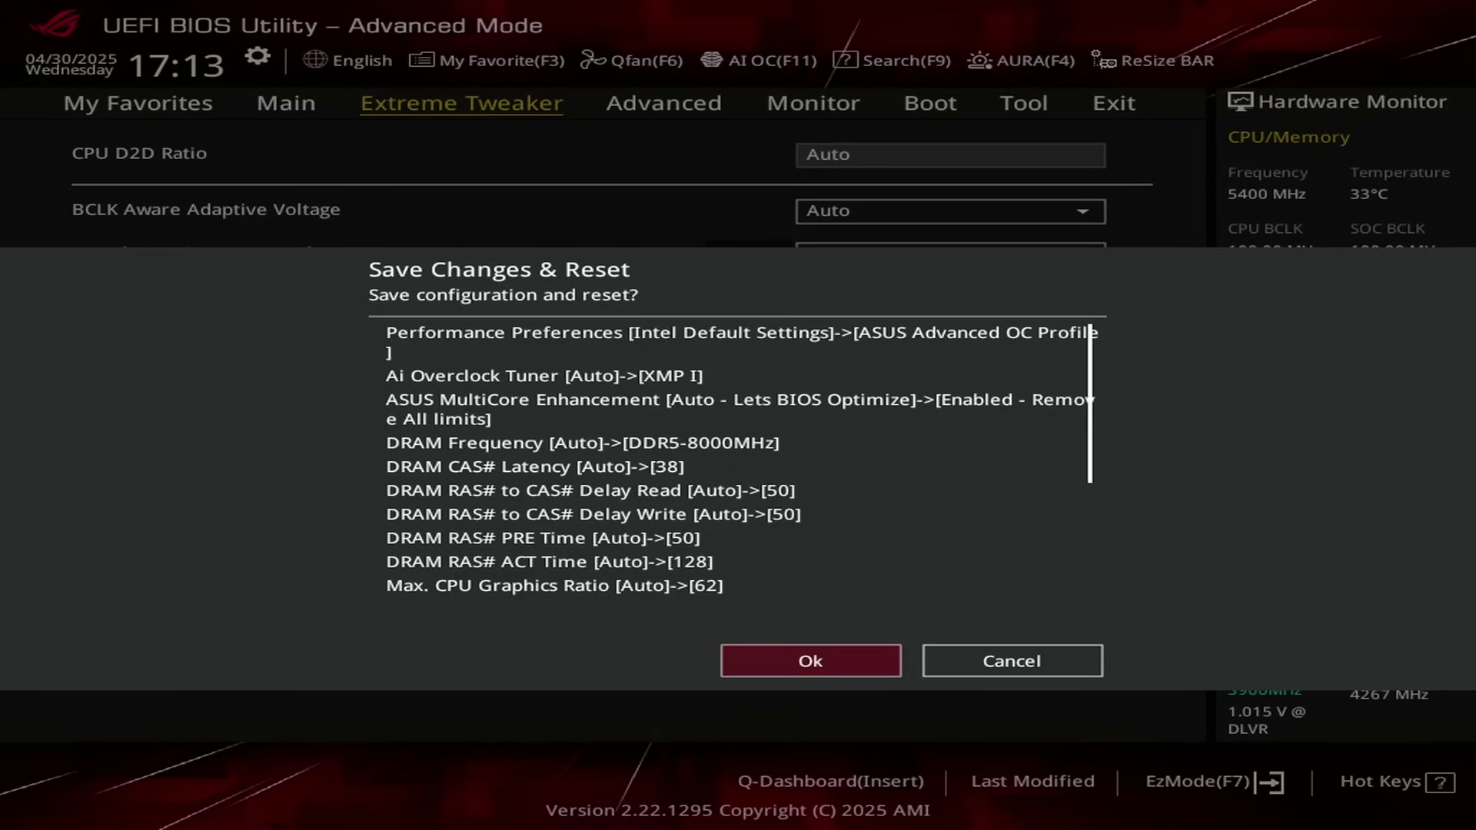